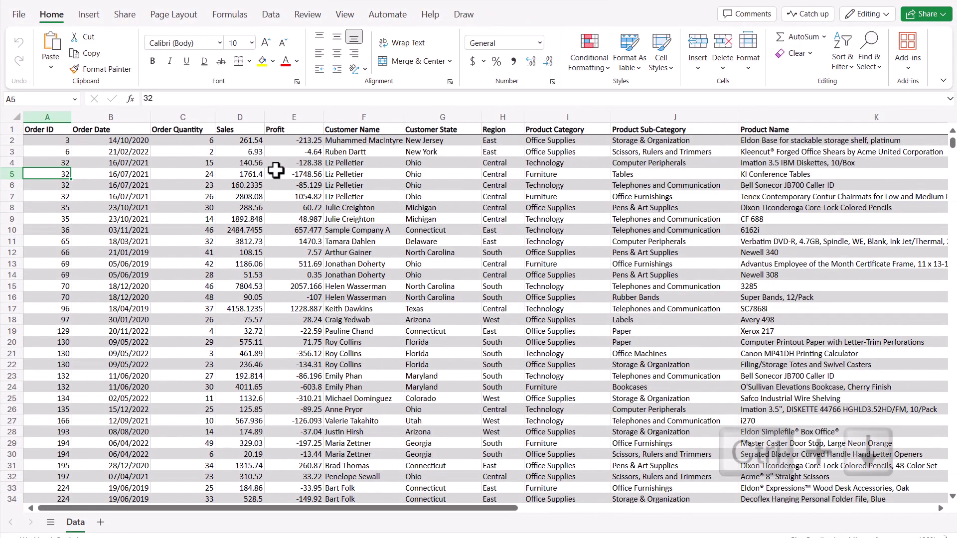
- Examine how far the order data extends down the Profit column and return to its header row
click(275, 171)
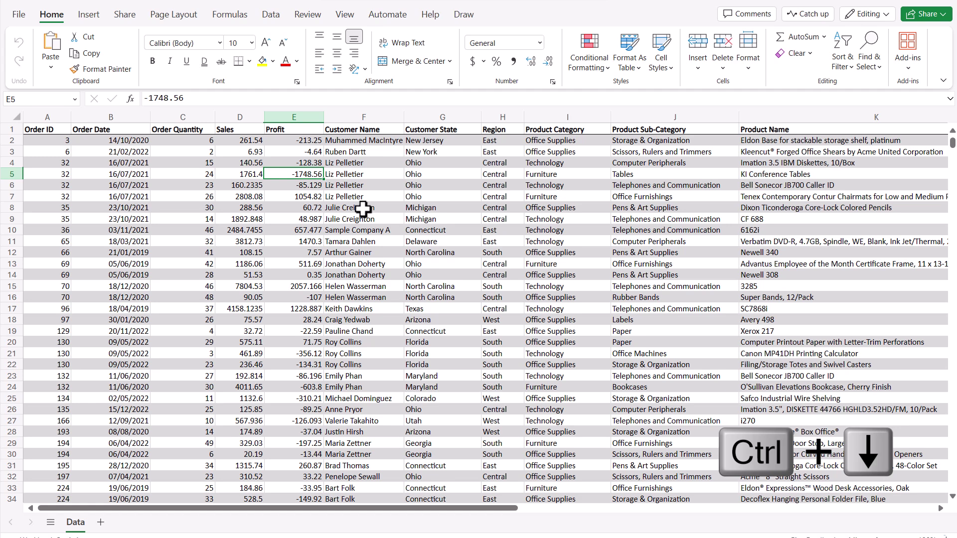
key(ctrl+Down)
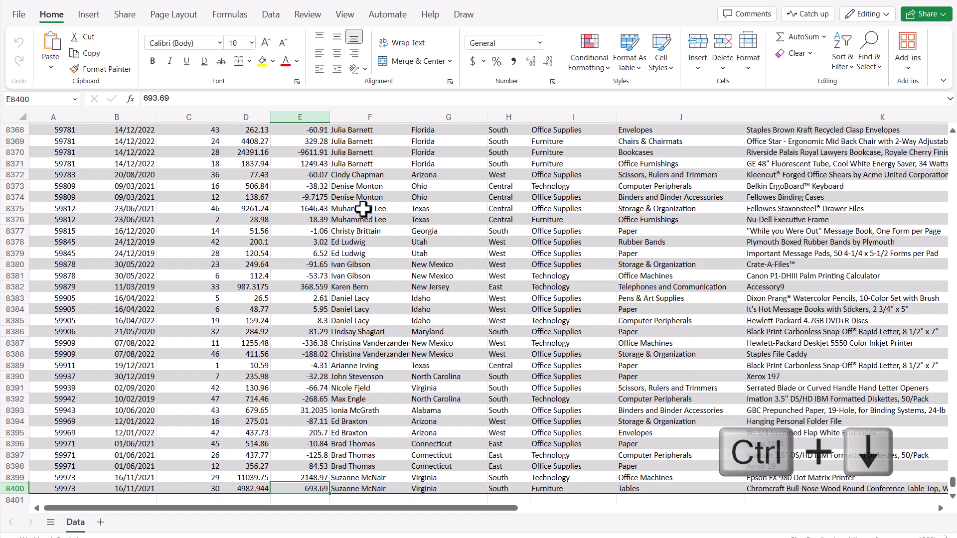
key(Down)
key(Down)
key(Down)
key(Down)
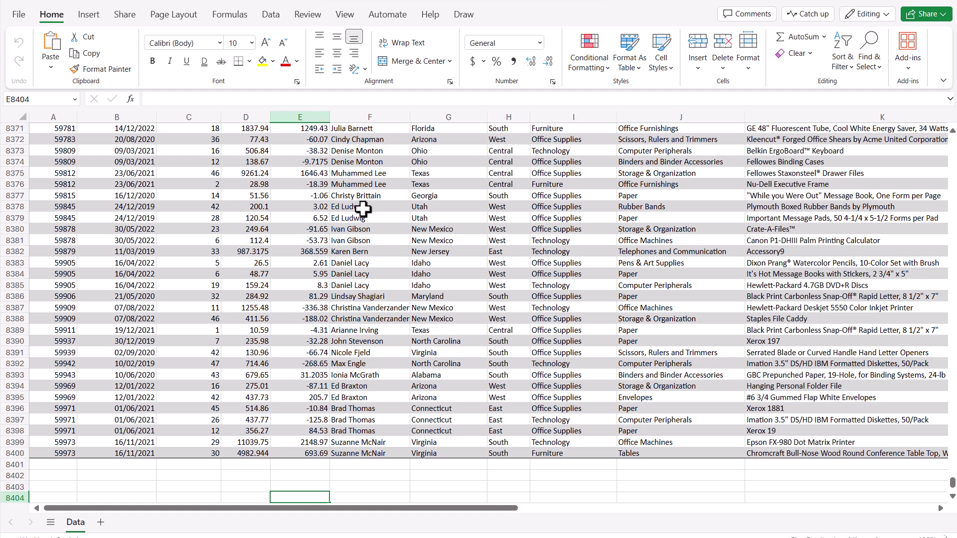
key(ctrl+Up)
key(ctrl+Up)
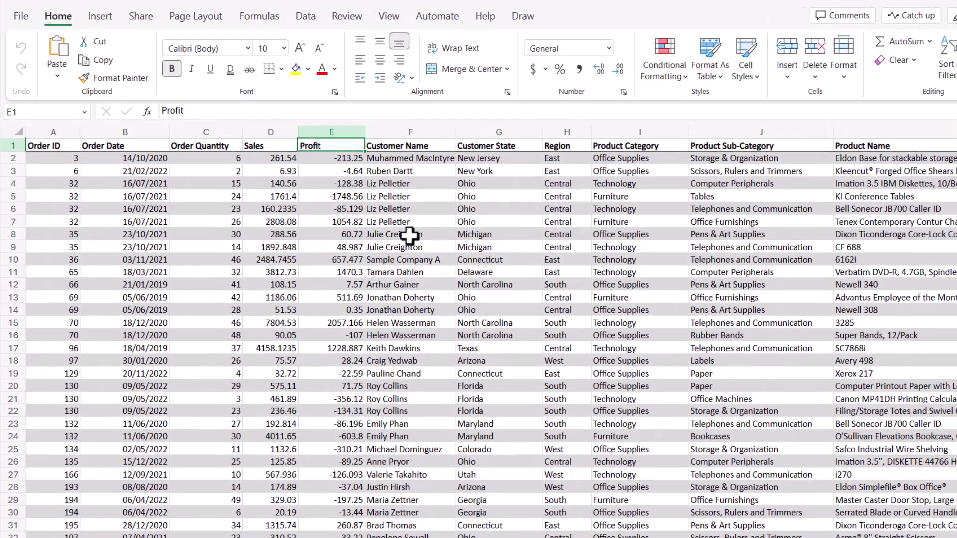
key(Down)
key(Down)
key(Right)
key(Right)
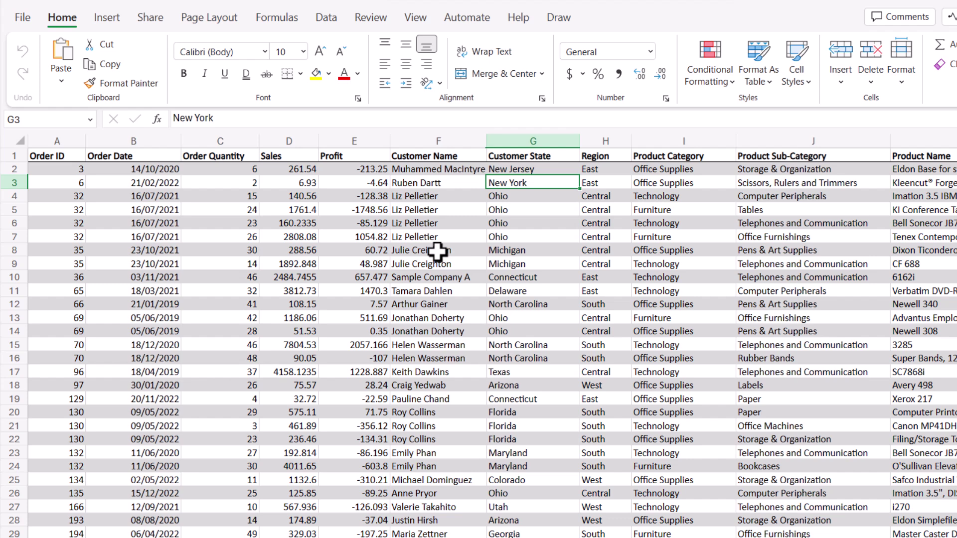
click(438, 277)
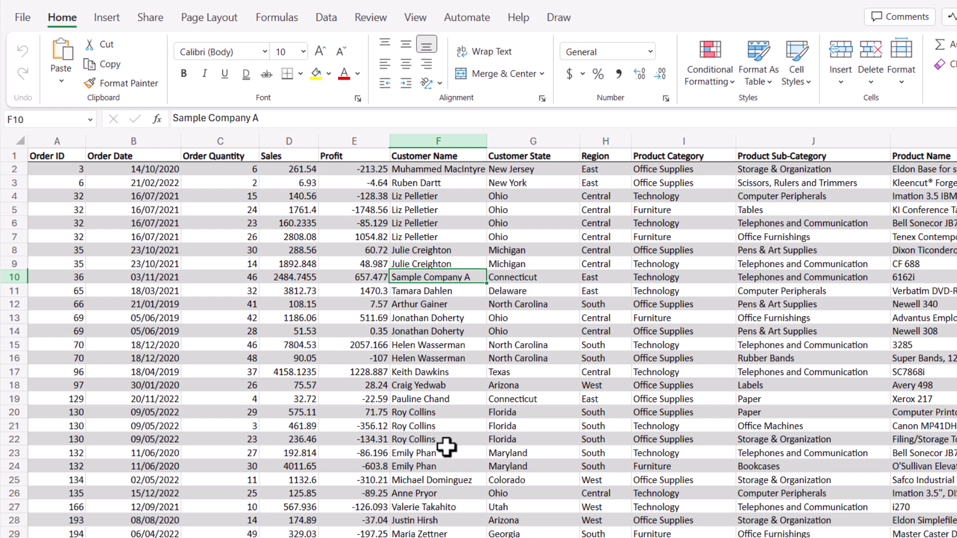
drag(367, 264, 671, 462)
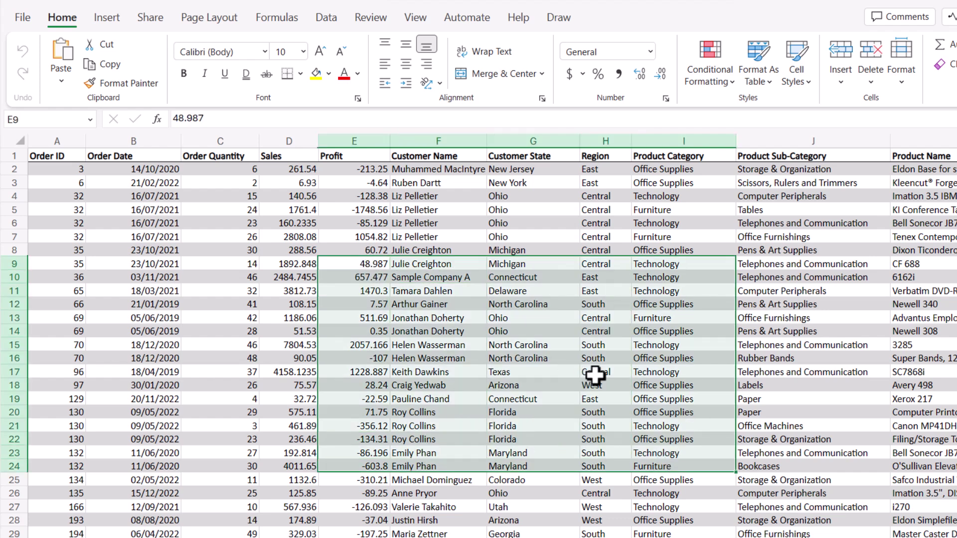
- Insert a blank PivotTable on a new sheet using the order data range Data!A1:K8400 as the source
click(433, 288)
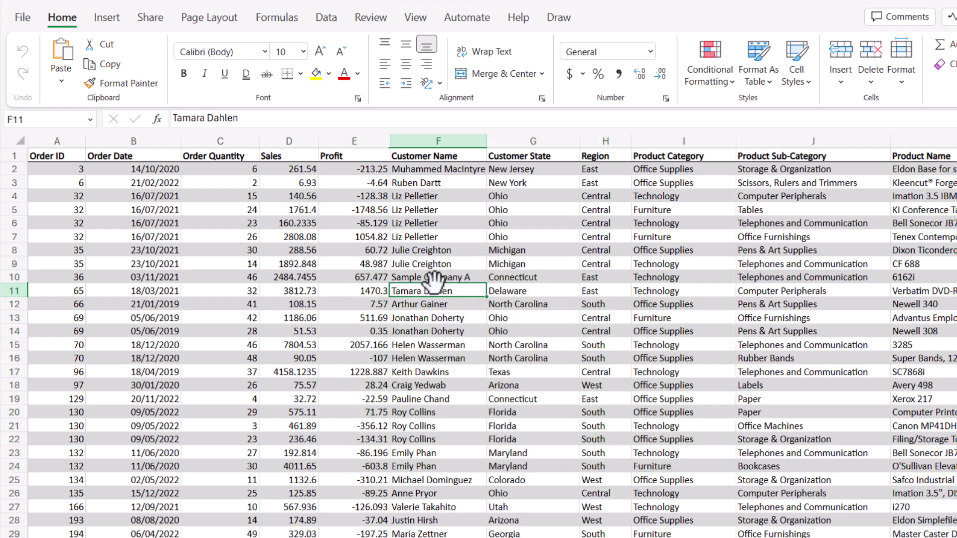
click(108, 21)
click(42, 87)
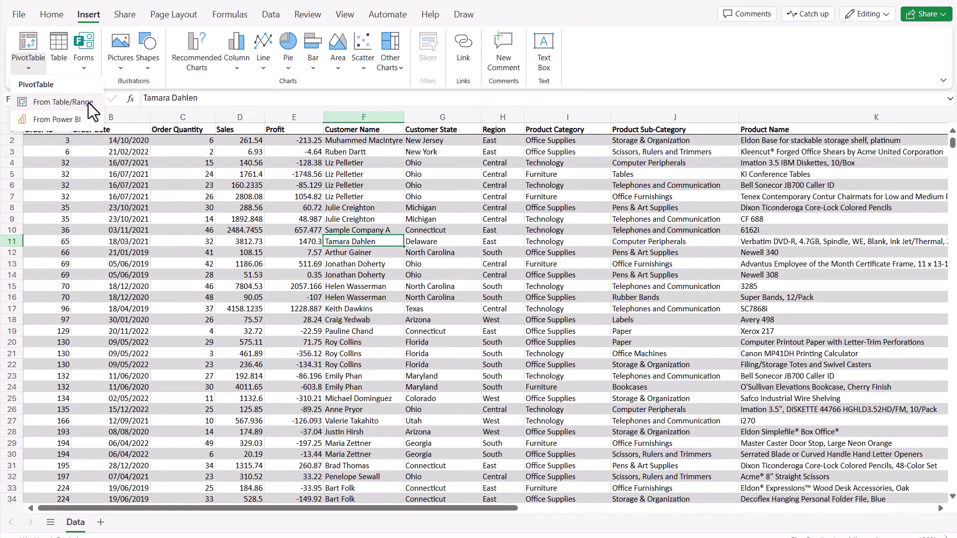
click(89, 103)
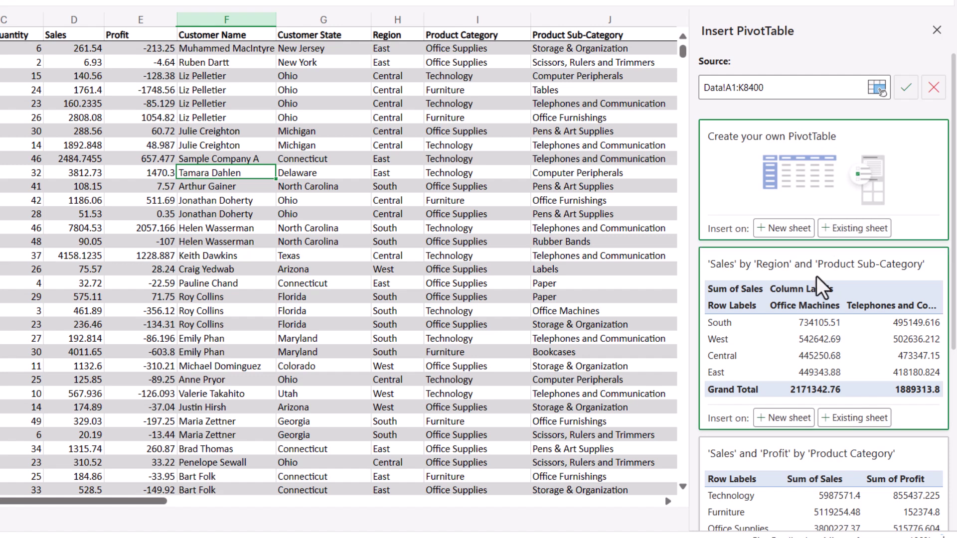
scroll(816, 276, down, 4)
scroll(816, 276, up, 4)
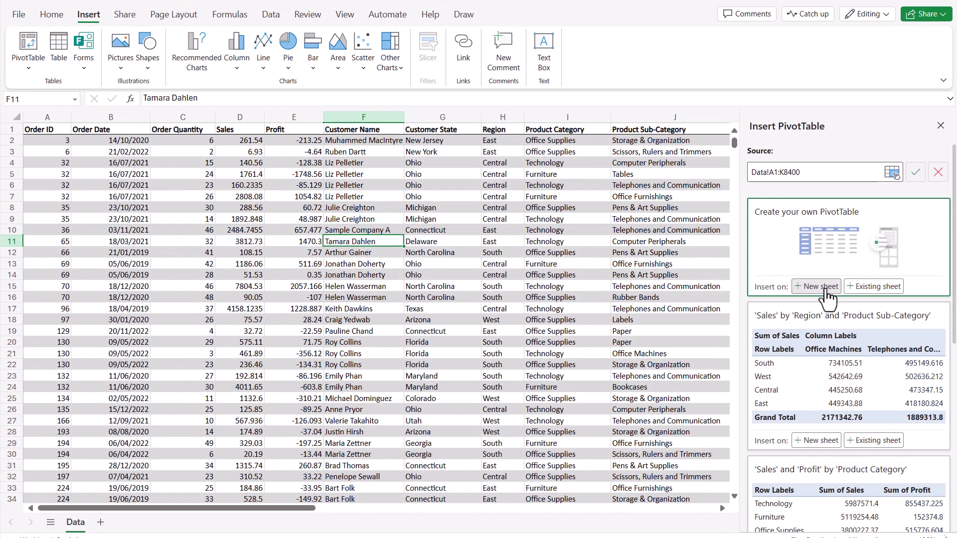
click(820, 280)
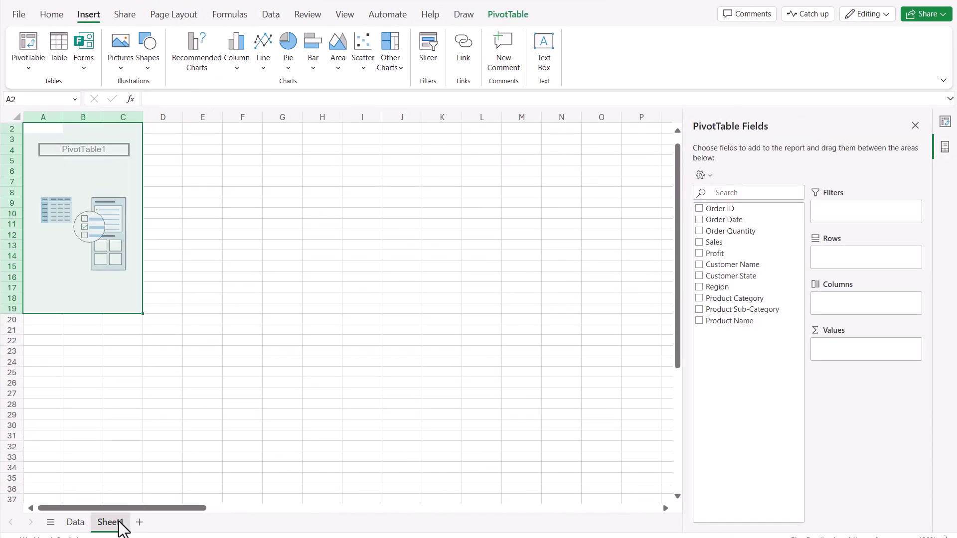
- Compare the side pane with a cell inside and a cell outside the empty PivotTable selected
click(236, 224)
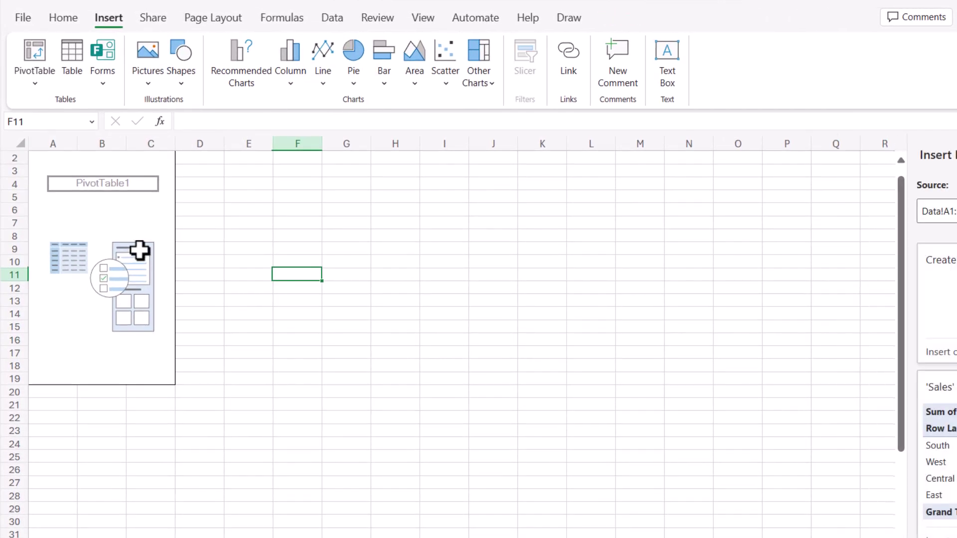
click(71, 193)
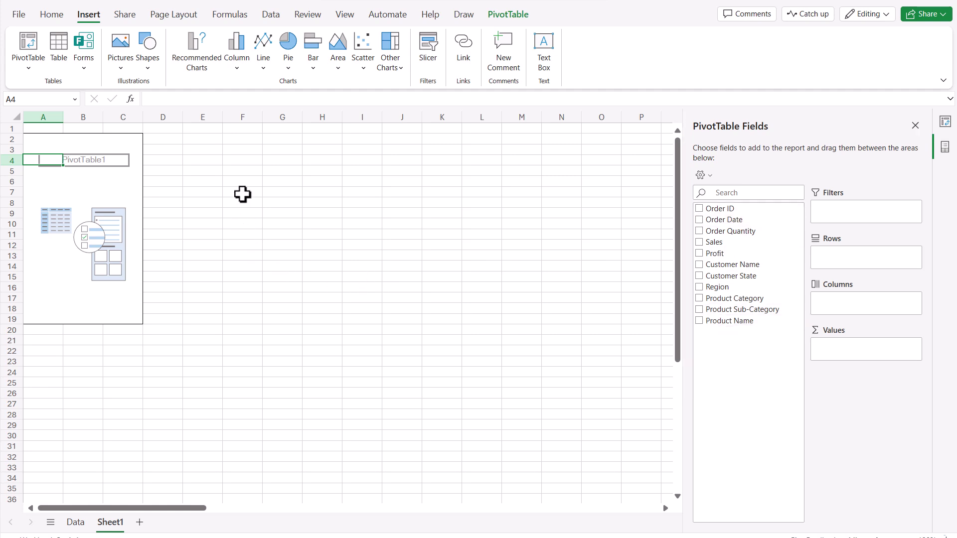
click(243, 195)
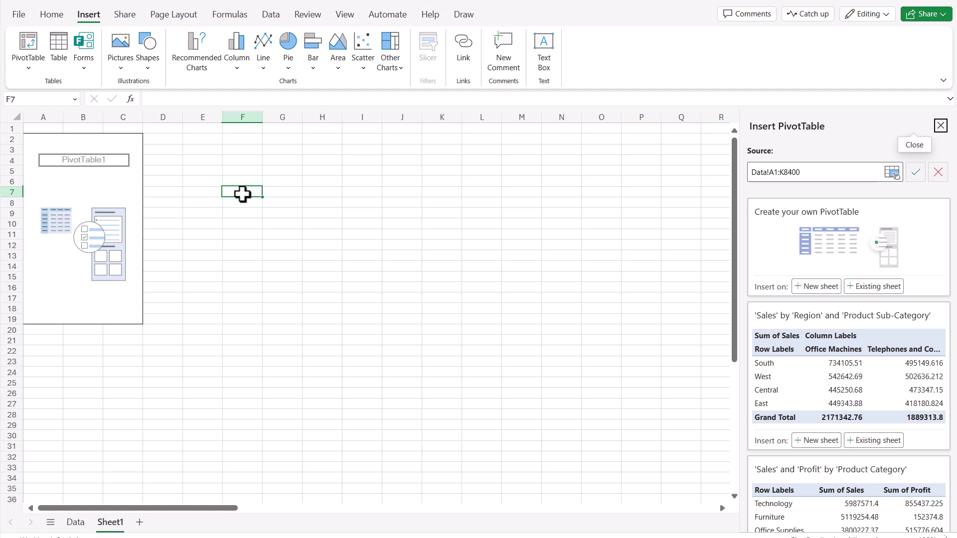
- Select the empty PivotTable and sort its field list from A to Z
click(61, 175)
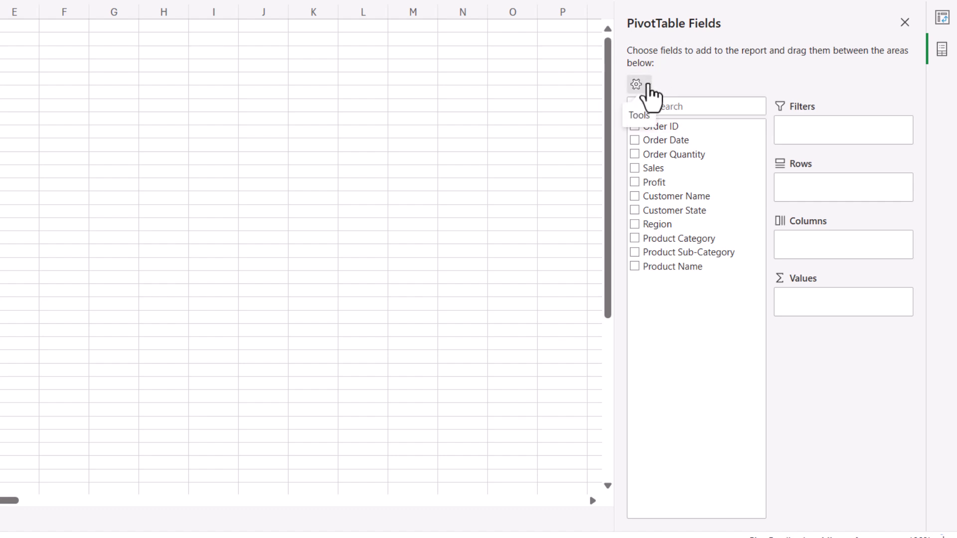
click(647, 85)
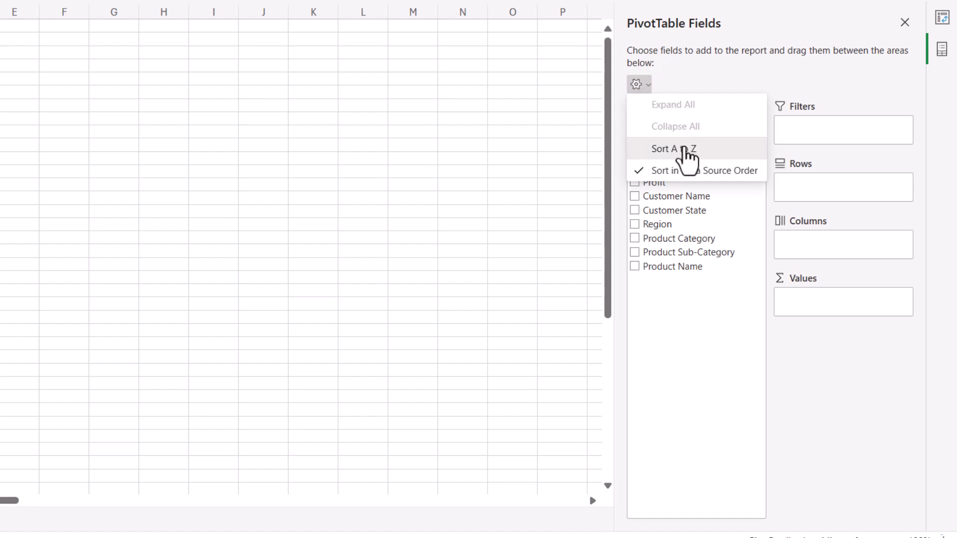
click(685, 149)
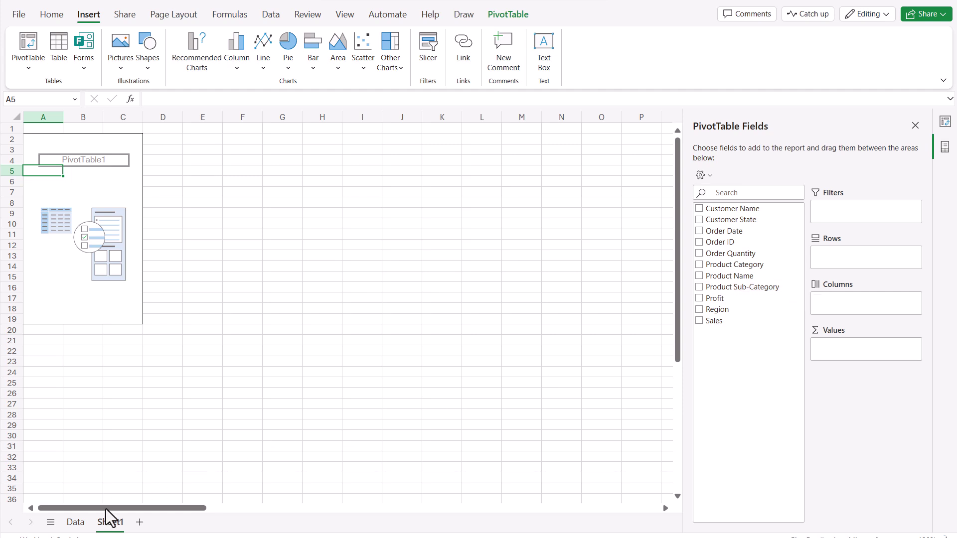
- Review the Sales column on the Data sheet and the refresh options for the PivotTable on Sheet1
click(76, 521)
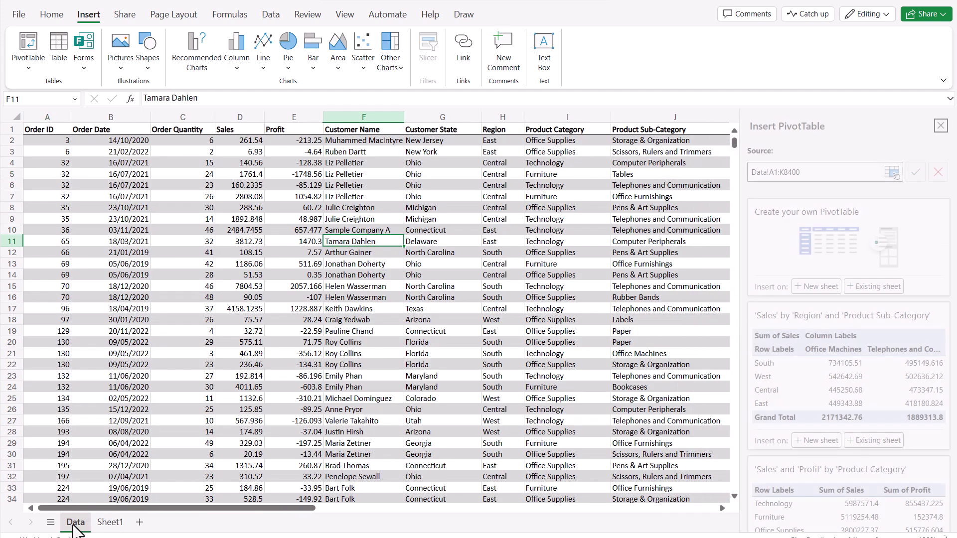
click(245, 127)
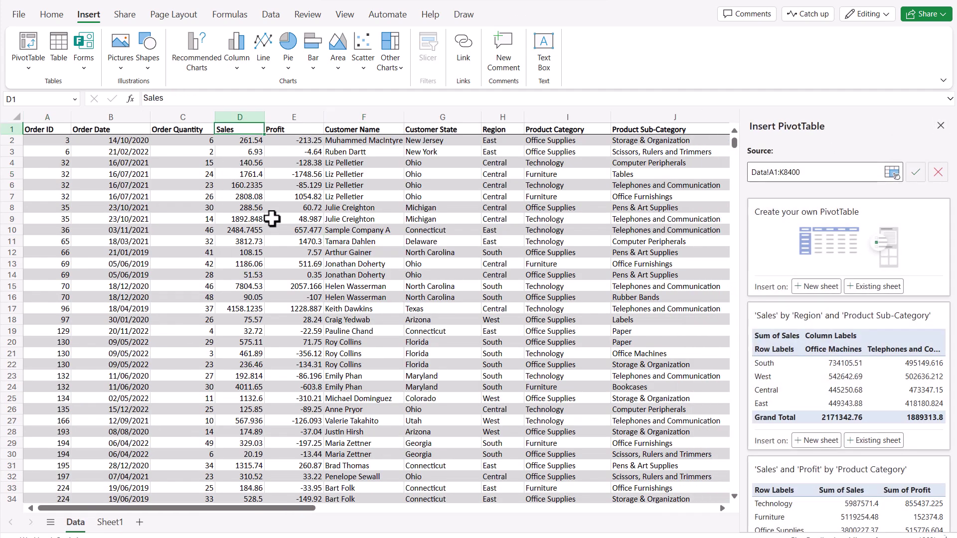
click(119, 522)
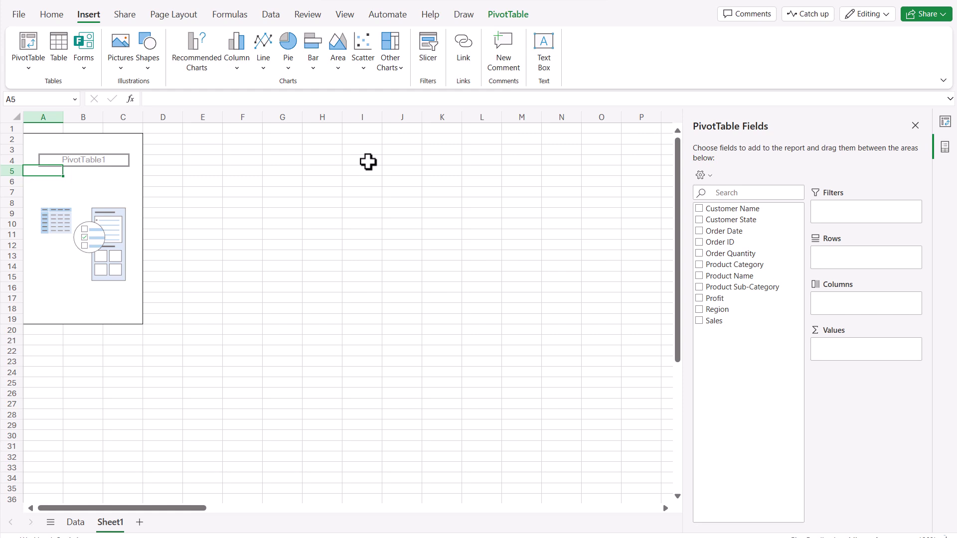
click(270, 15)
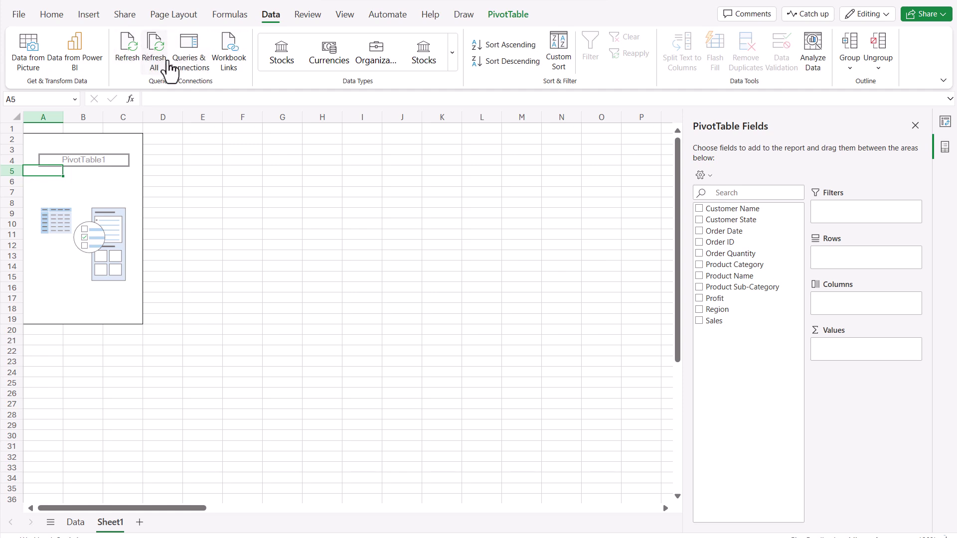
click(503, 22)
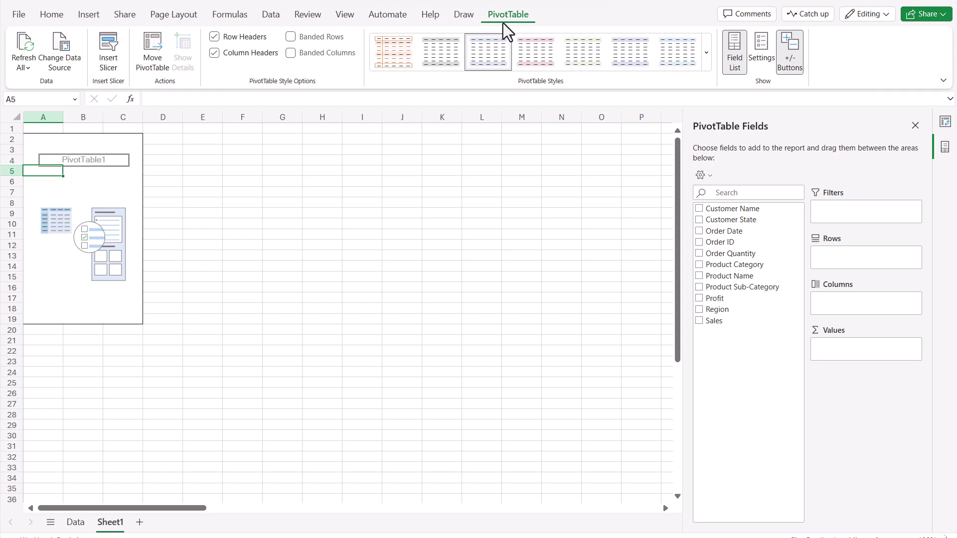
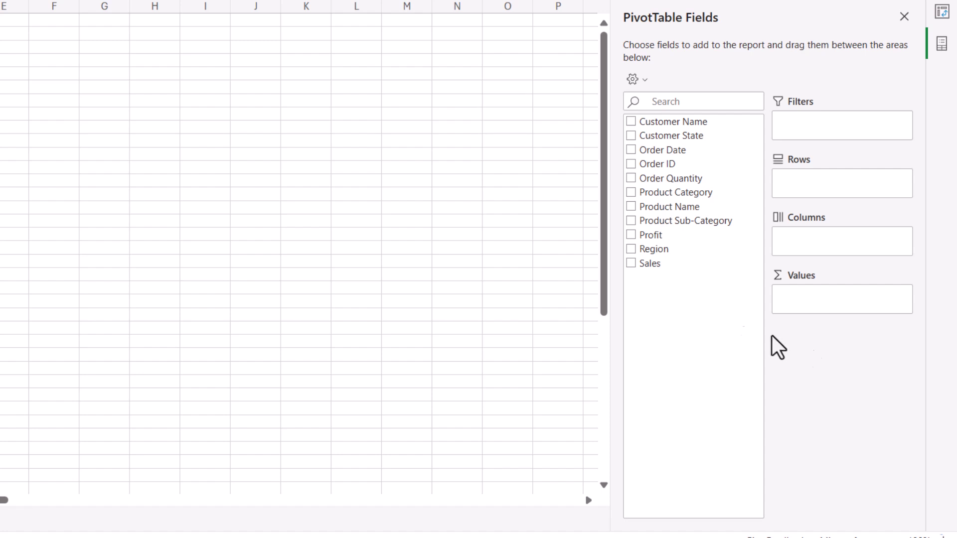
- Add Region to the PivotTable rows and Sales to its values
click(631, 249)
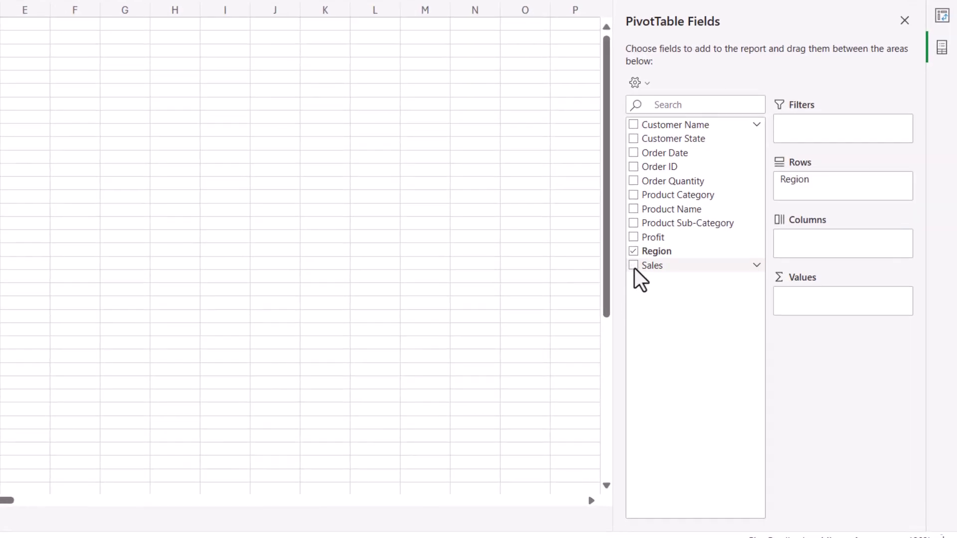
click(633, 265)
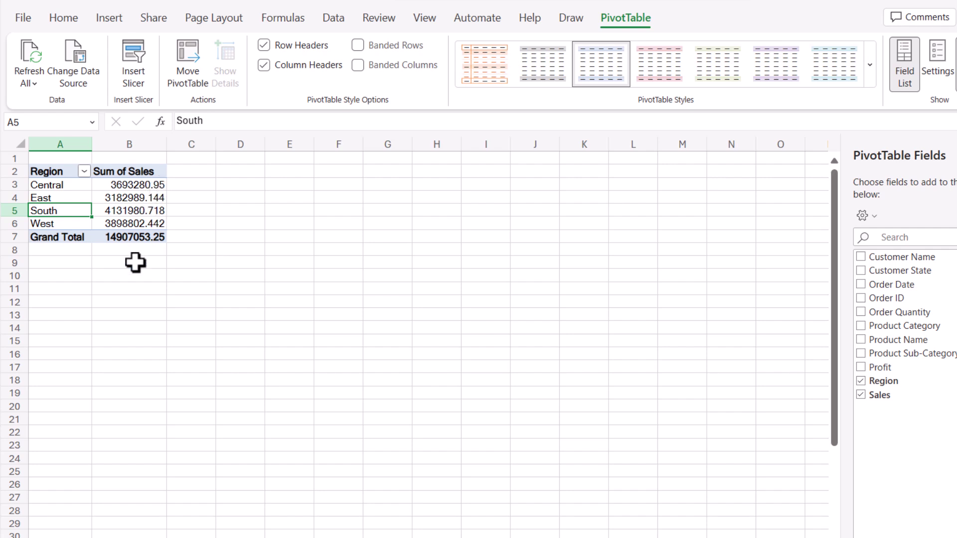
- Format the Sum of Sales figures in B3:B7 with thousands separators and no decimal places
drag(149, 183, 147, 238)
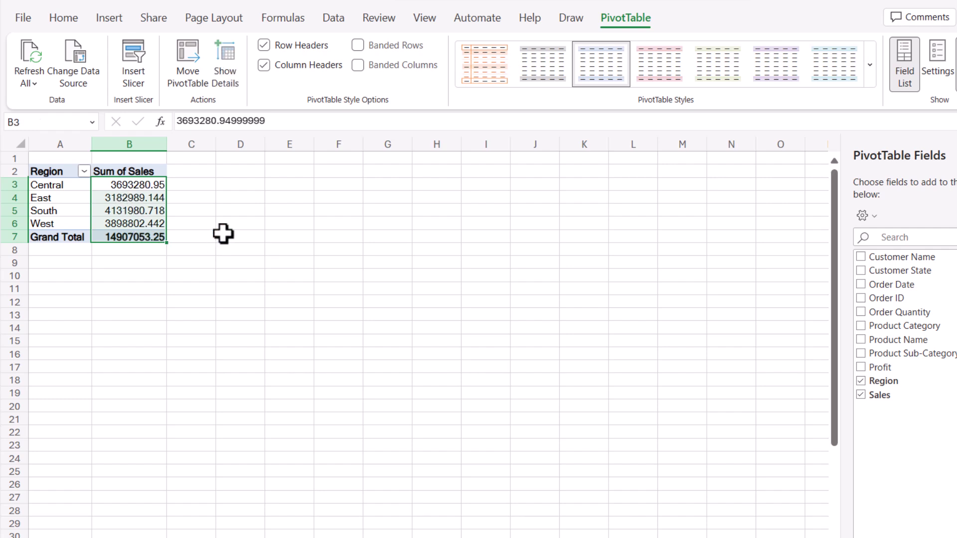
click(73, 22)
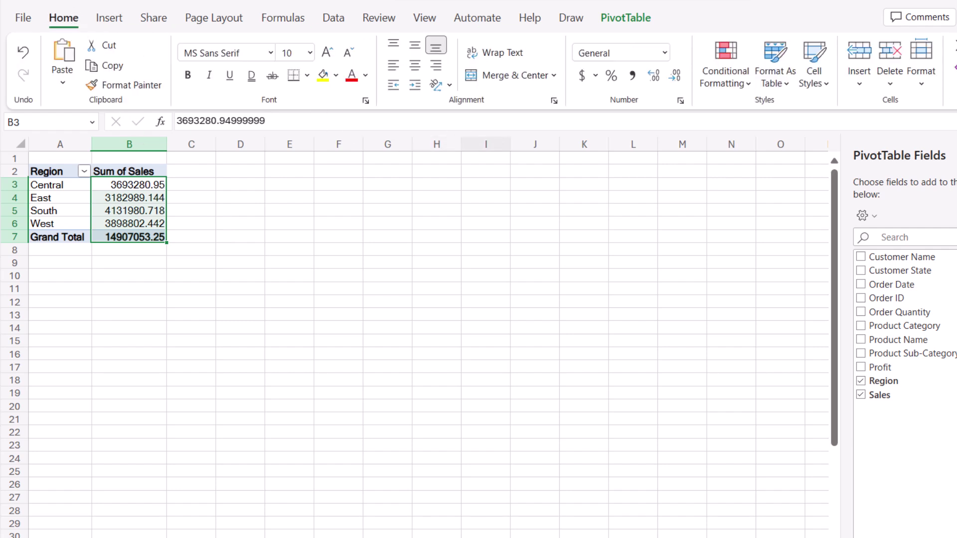
click(631, 76)
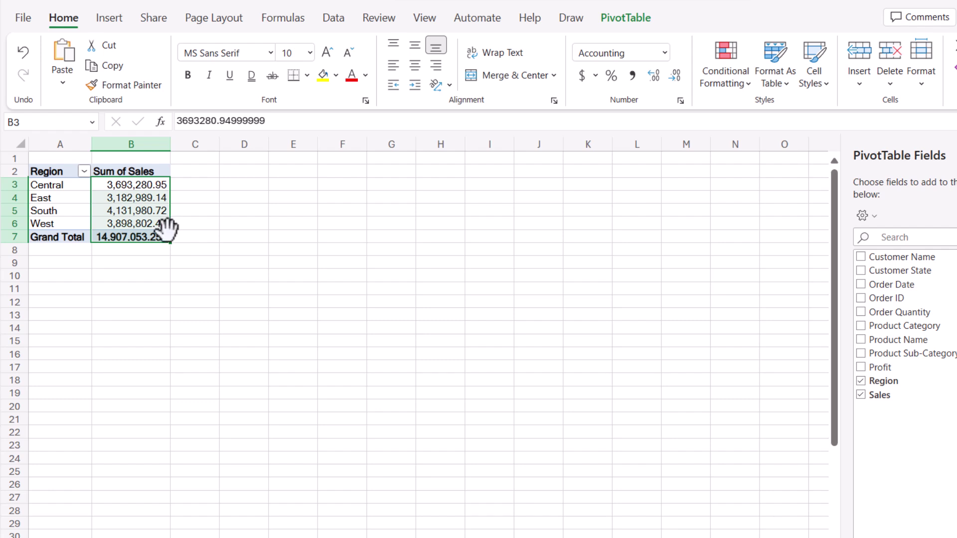
click(675, 77)
click(676, 77)
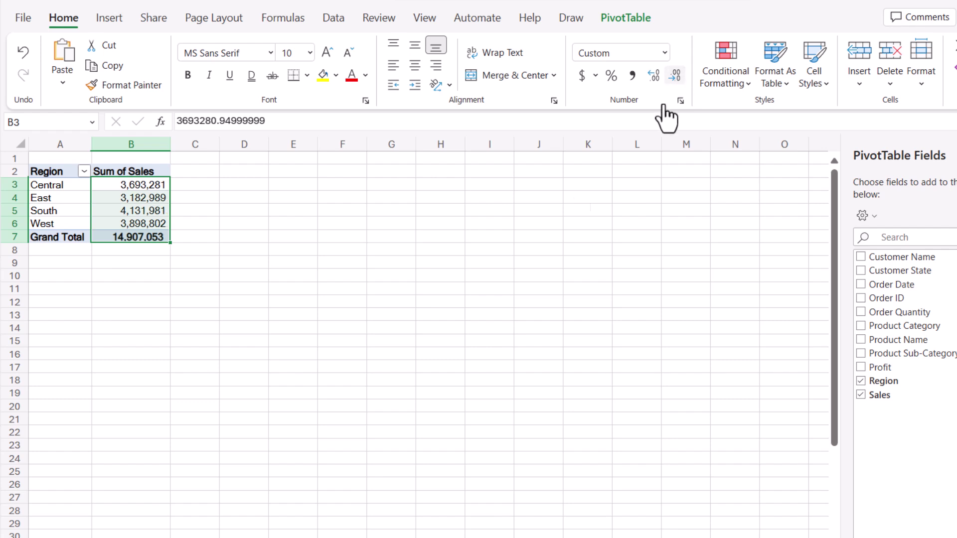
click(224, 237)
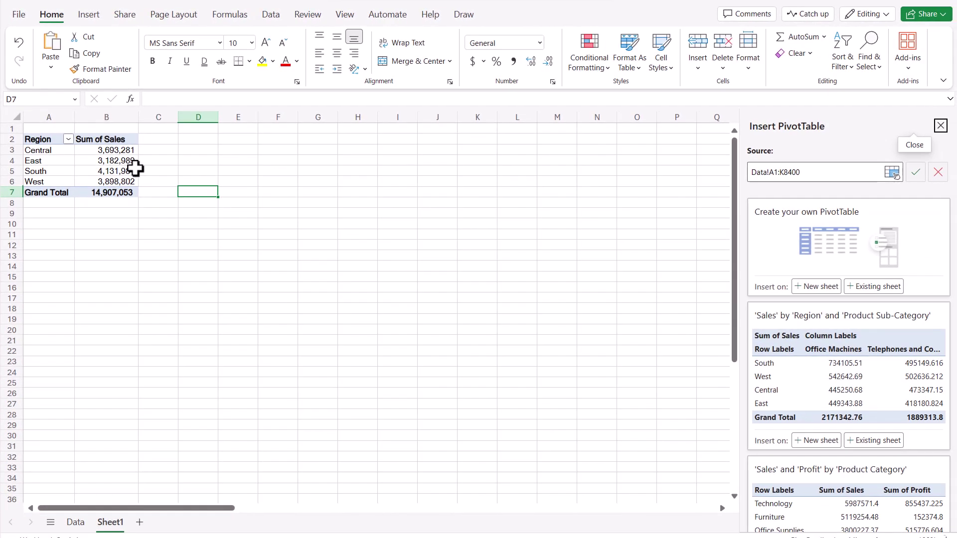
- Replace Region with Product Sub-Category in the PivotTable rows
click(160, 209)
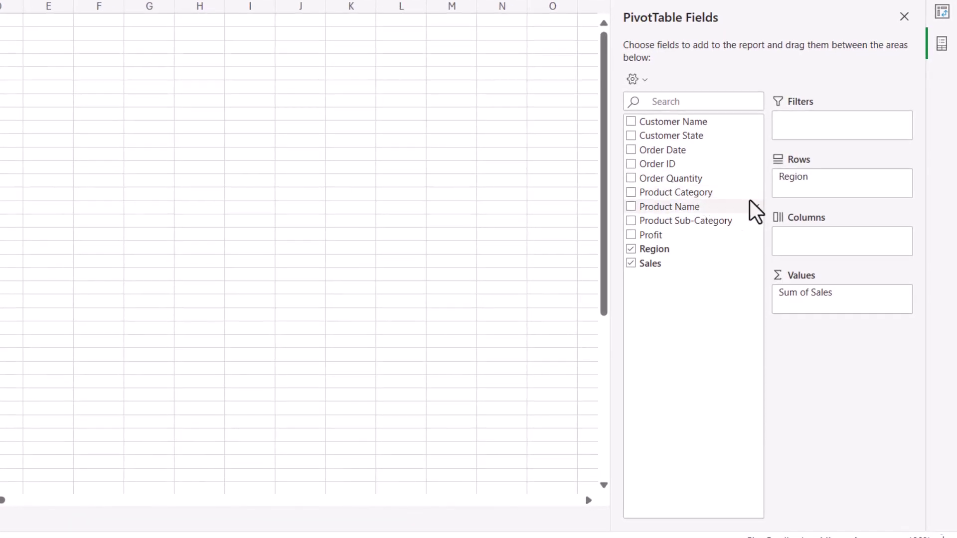
click(904, 177)
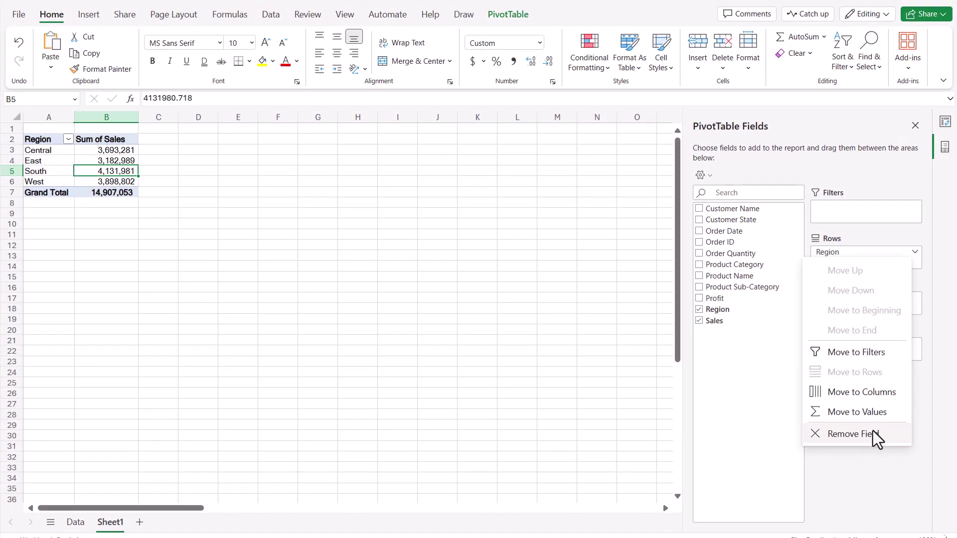
click(871, 434)
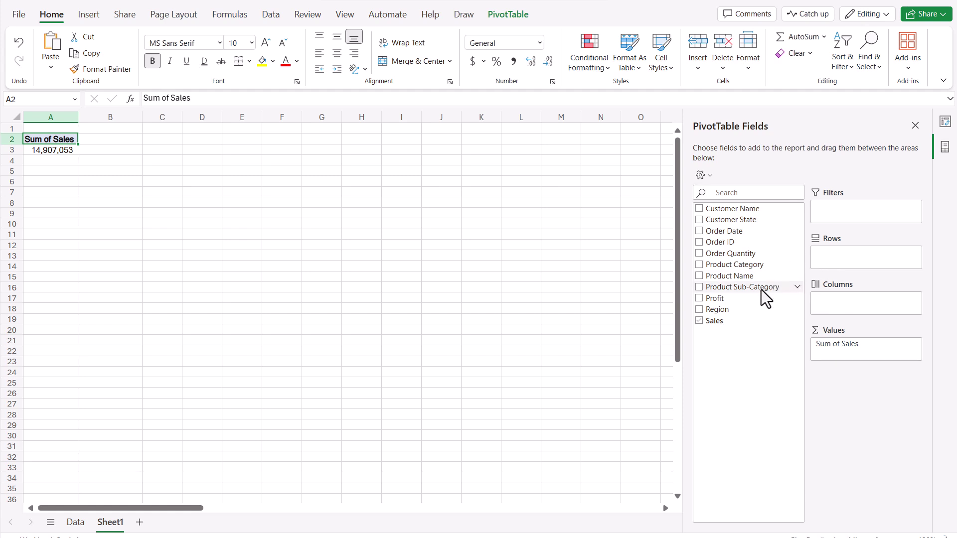
drag(762, 289, 886, 262)
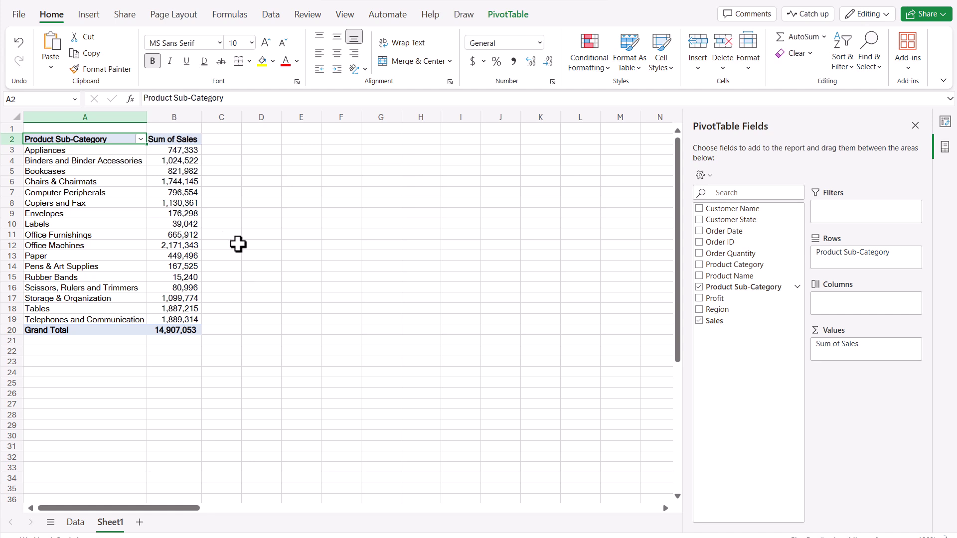
click(196, 181)
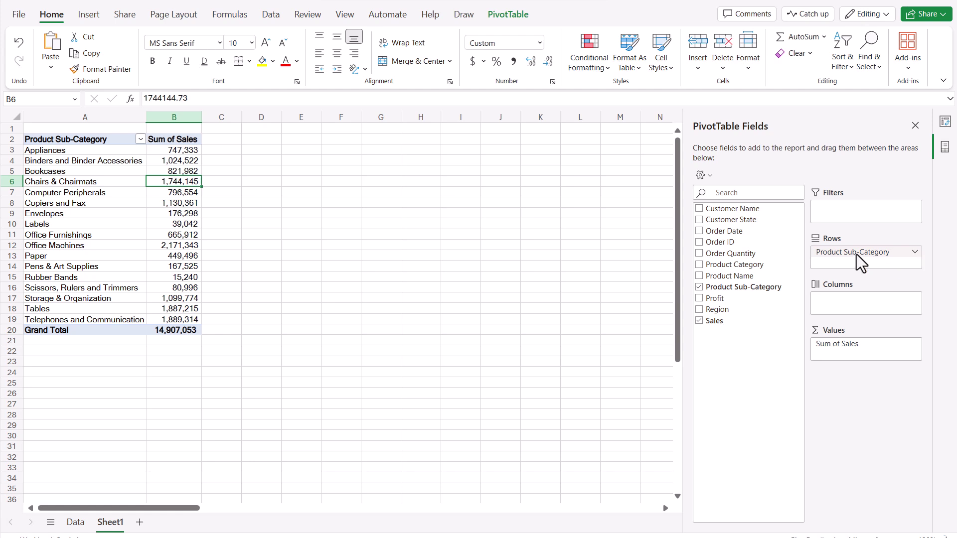
- Replace Product Sub-Category with Customer Name in the PivotTable rows and look through the resulting sales list
drag(856, 255, 569, 234)
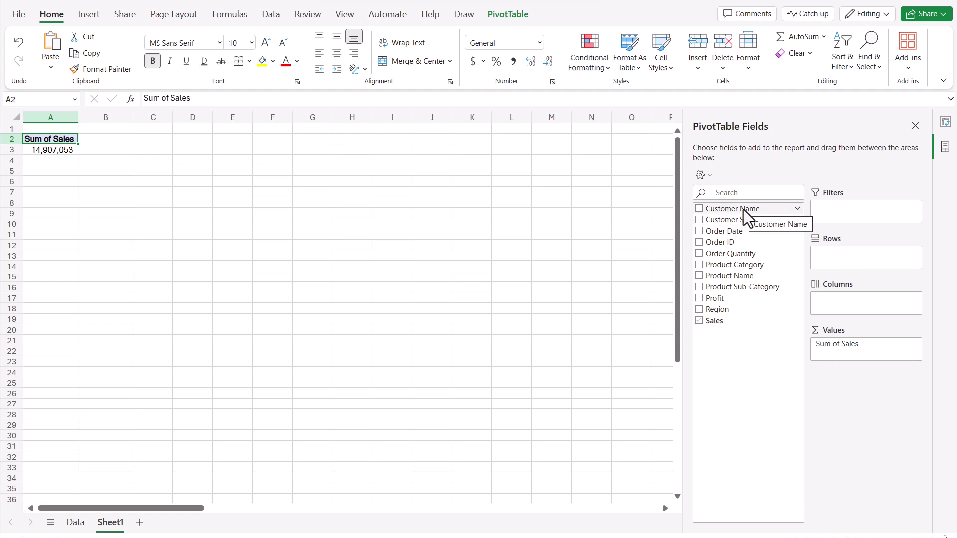
drag(743, 209, 861, 263)
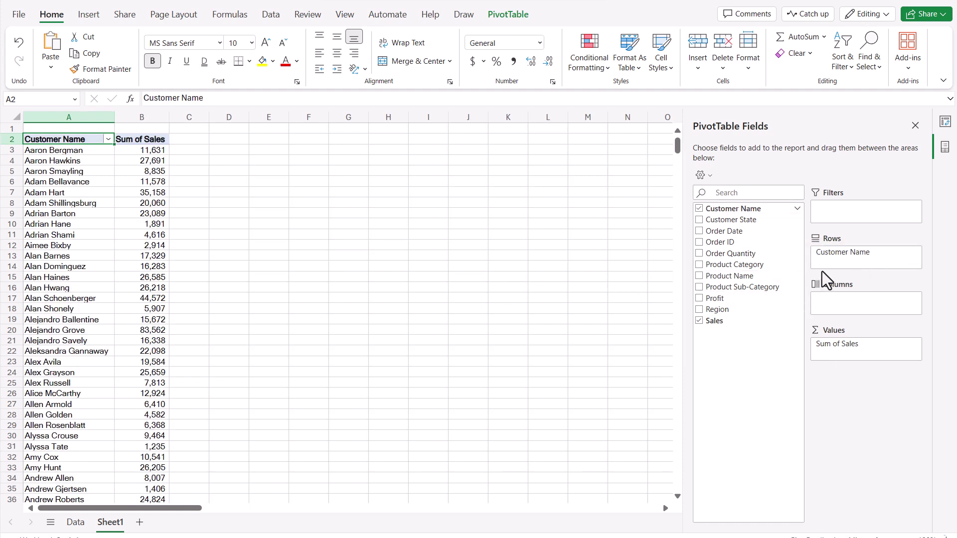
click(150, 256)
scroll(150, 256, down, 5)
scroll(149, 255, down, 20)
scroll(148, 257, up, 13)
scroll(147, 257, up, 14)
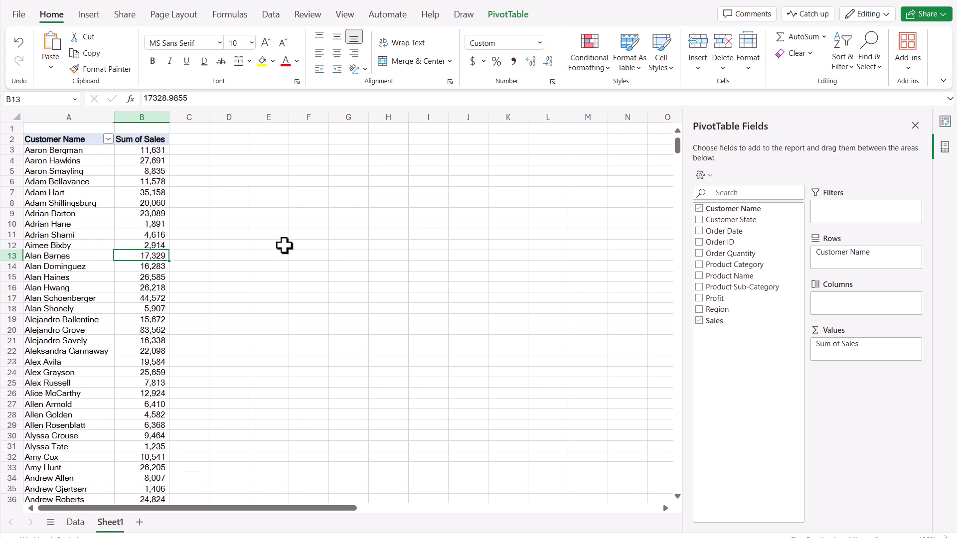